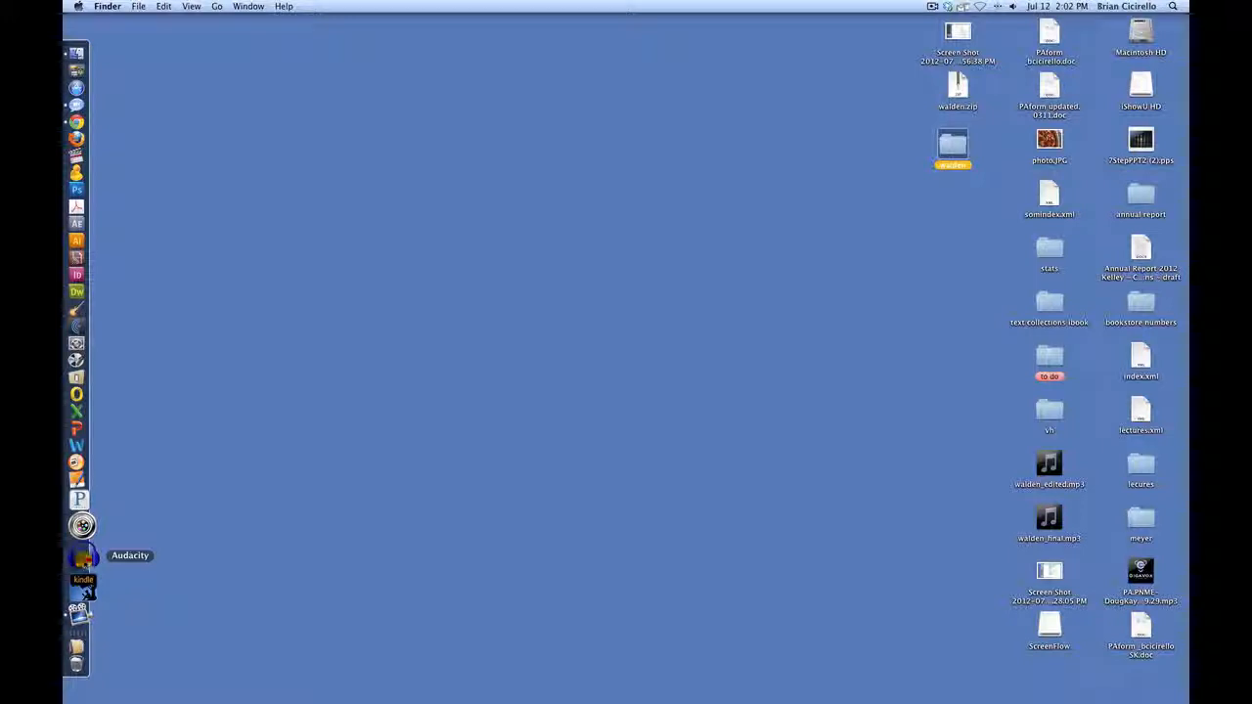
- Launch Audacity and move its window so the audio files on the desktop stay uncovered
{"action": "left_click", "coordinate": [82, 557]}
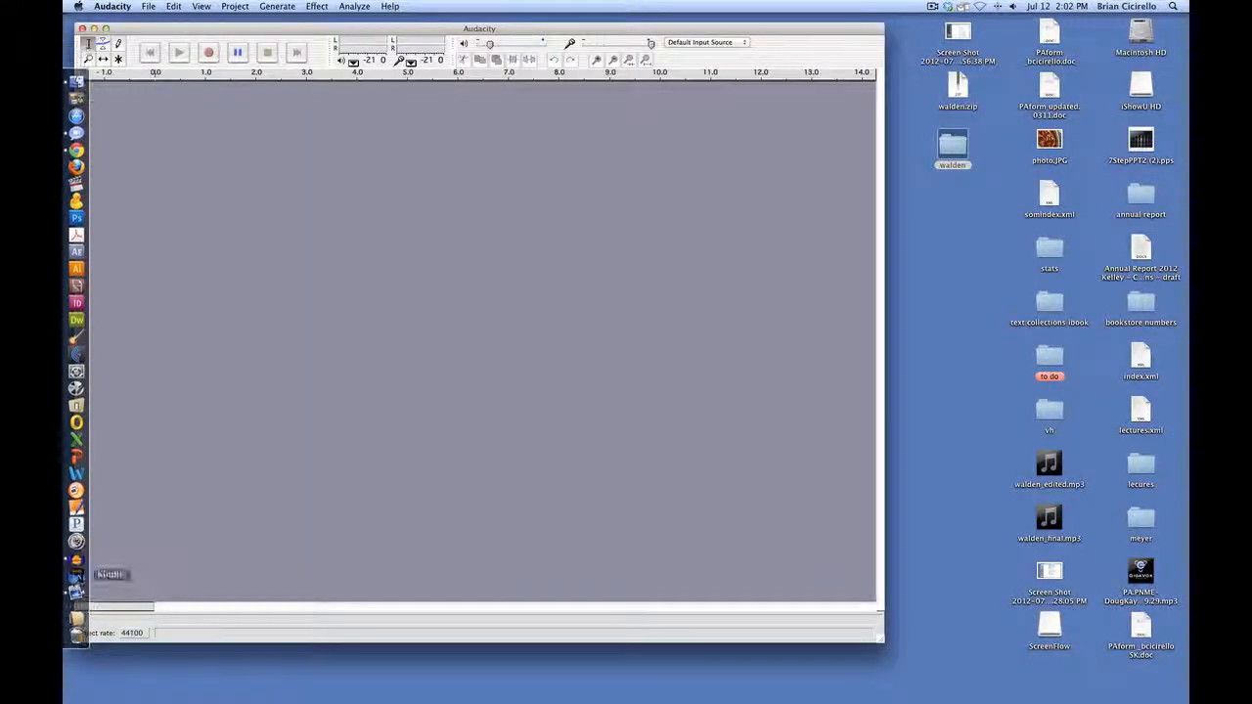
{"action": "left_click_drag", "start_coordinate": [328, 30], "coordinate": [404, 32]}
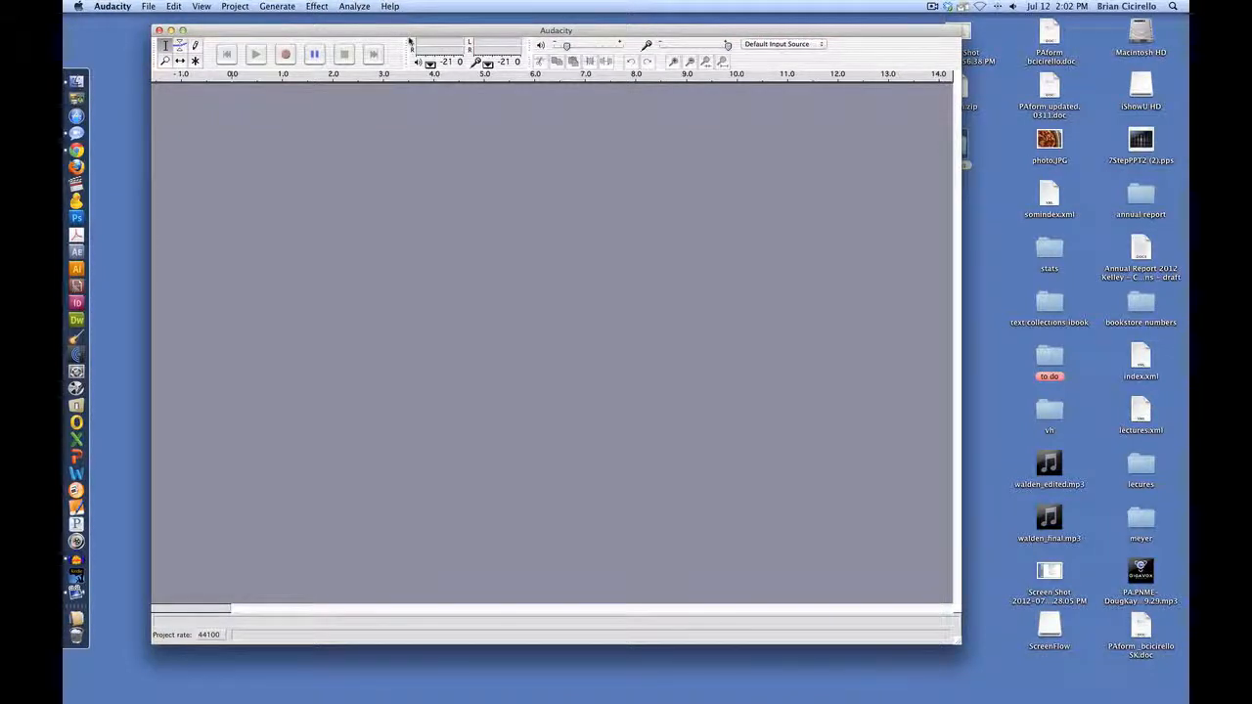
{"action": "left_click_drag", "start_coordinate": [809, 23], "coordinate": [789, 25]}
- Try to open walden_edited.mp3 from the desktop with Audacity
{"action": "right_click", "coordinate": [1053, 470]}
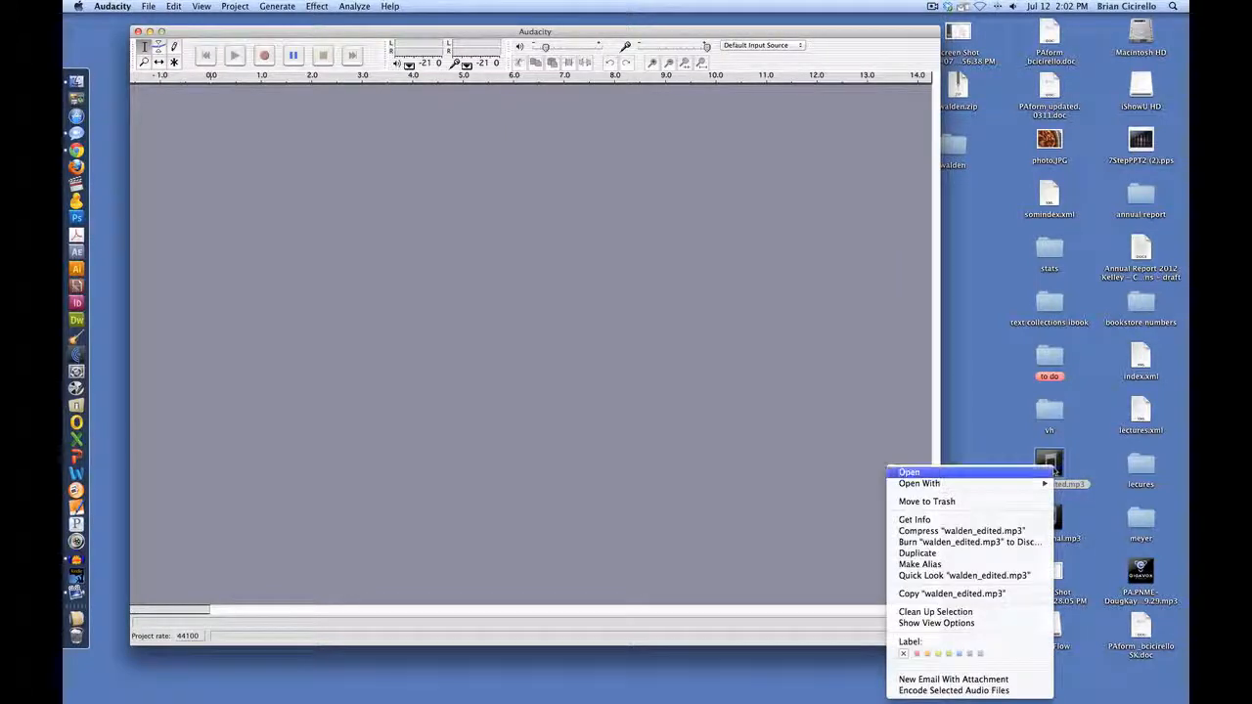
{"action": "mouse_move", "coordinate": [1032, 483]}
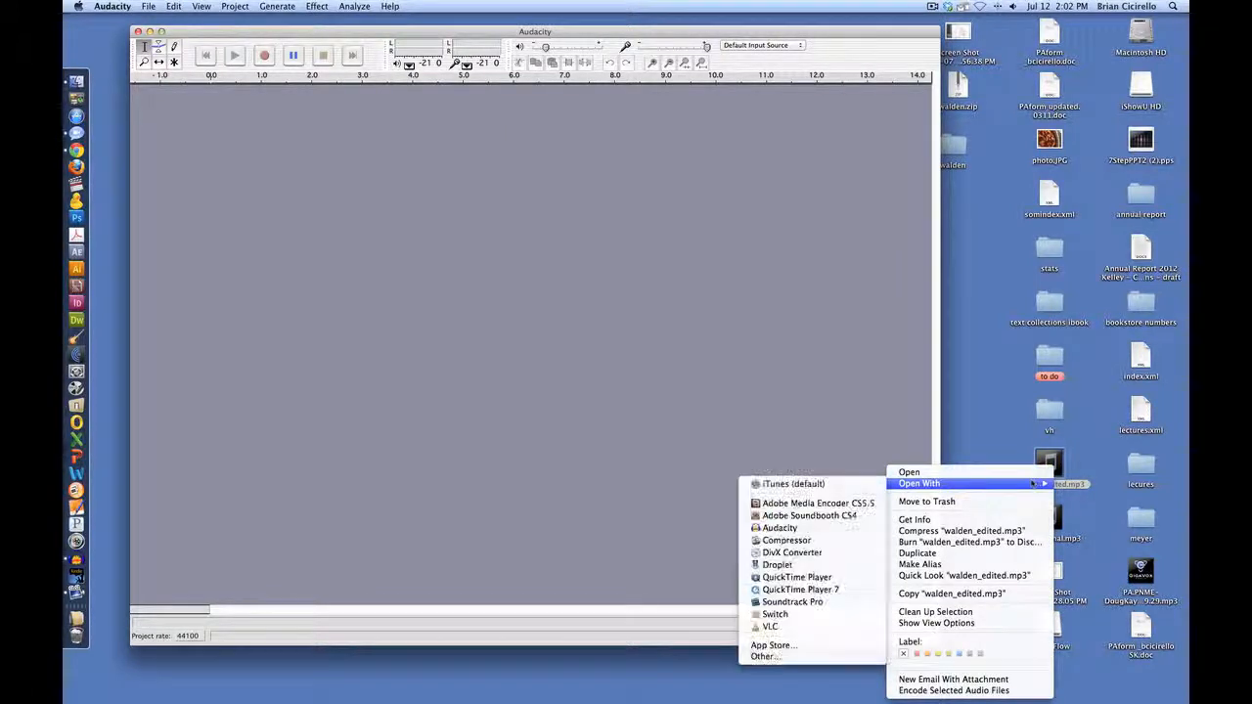
{"action": "left_click", "coordinate": [783, 528]}
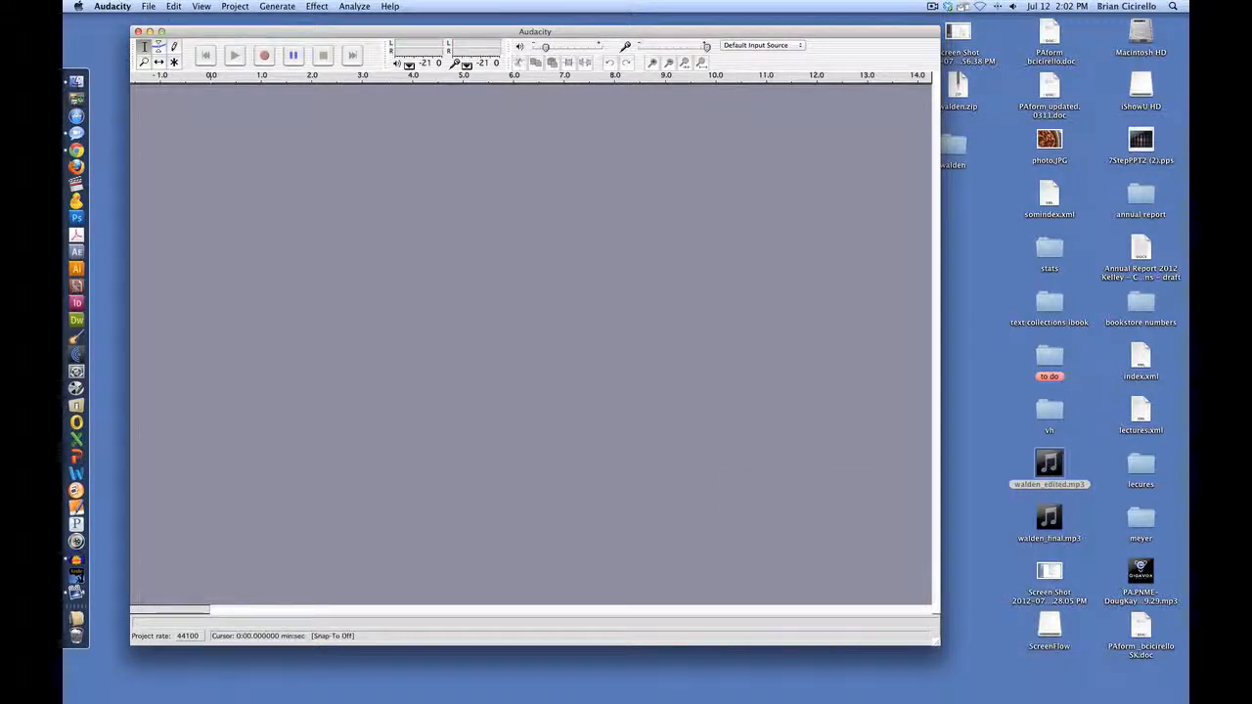
- Import the audio file walden_final.mp3 from the Desktop into the project
{"action": "left_click", "coordinate": [316, 5]}
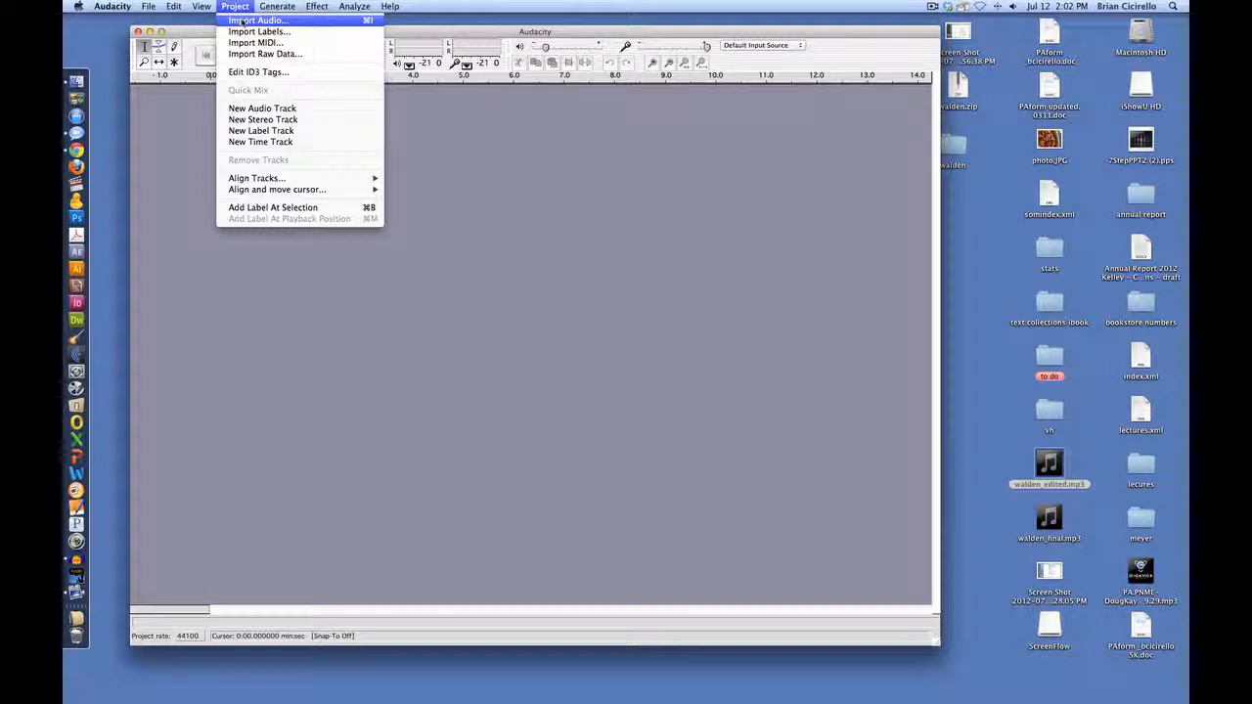
{"action": "left_click", "coordinate": [242, 21]}
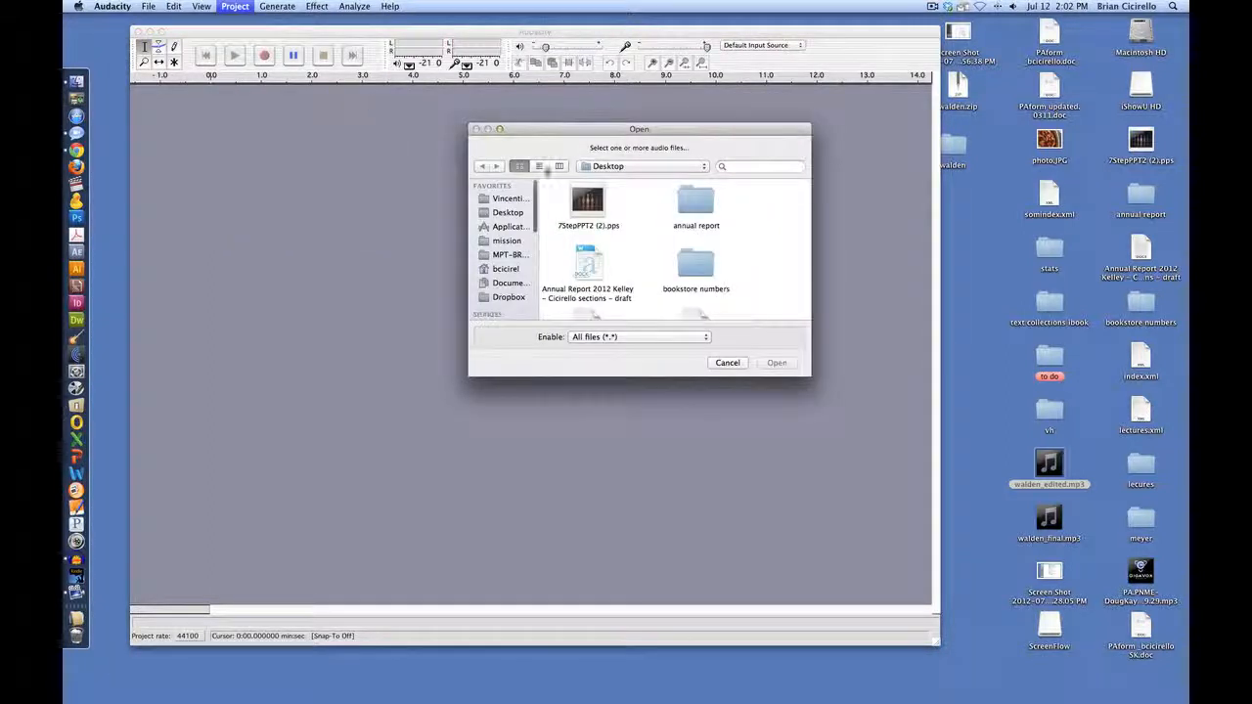
{"action": "scroll", "coordinate": [654, 220], "scroll_direction": "down", "scroll_amount": 8}
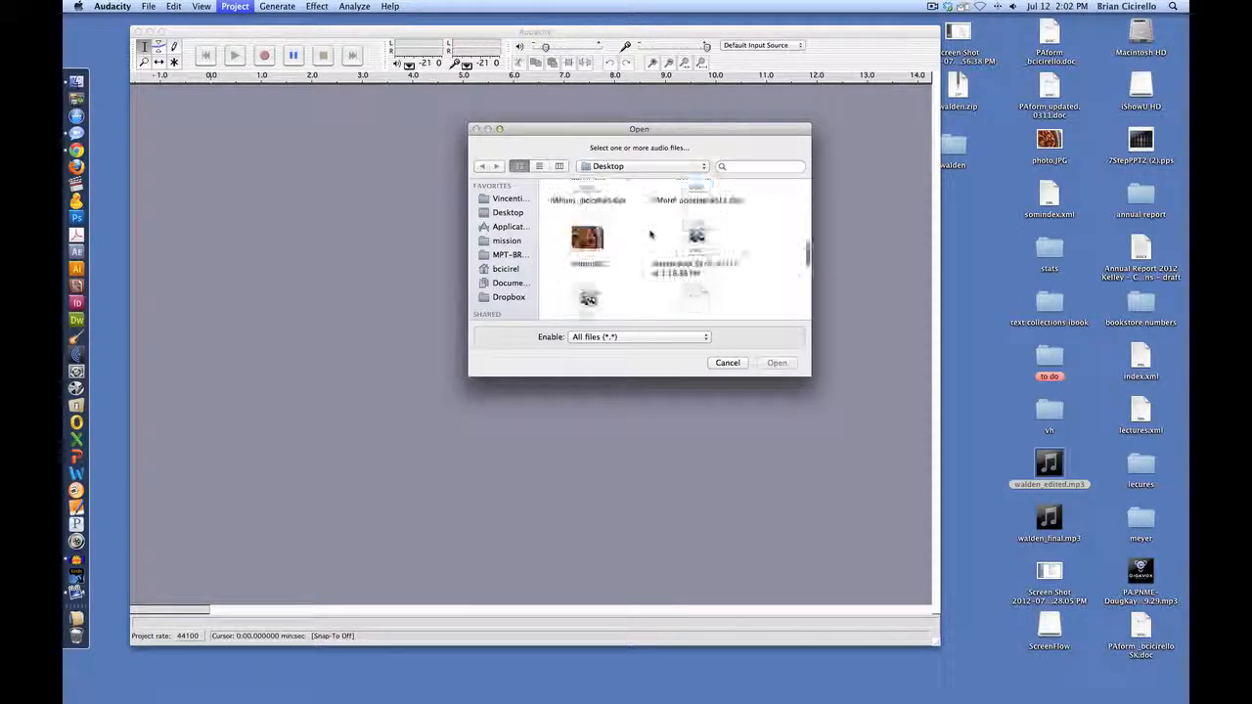
{"action": "scroll", "coordinate": [649, 232], "scroll_direction": "down", "scroll_amount": 2}
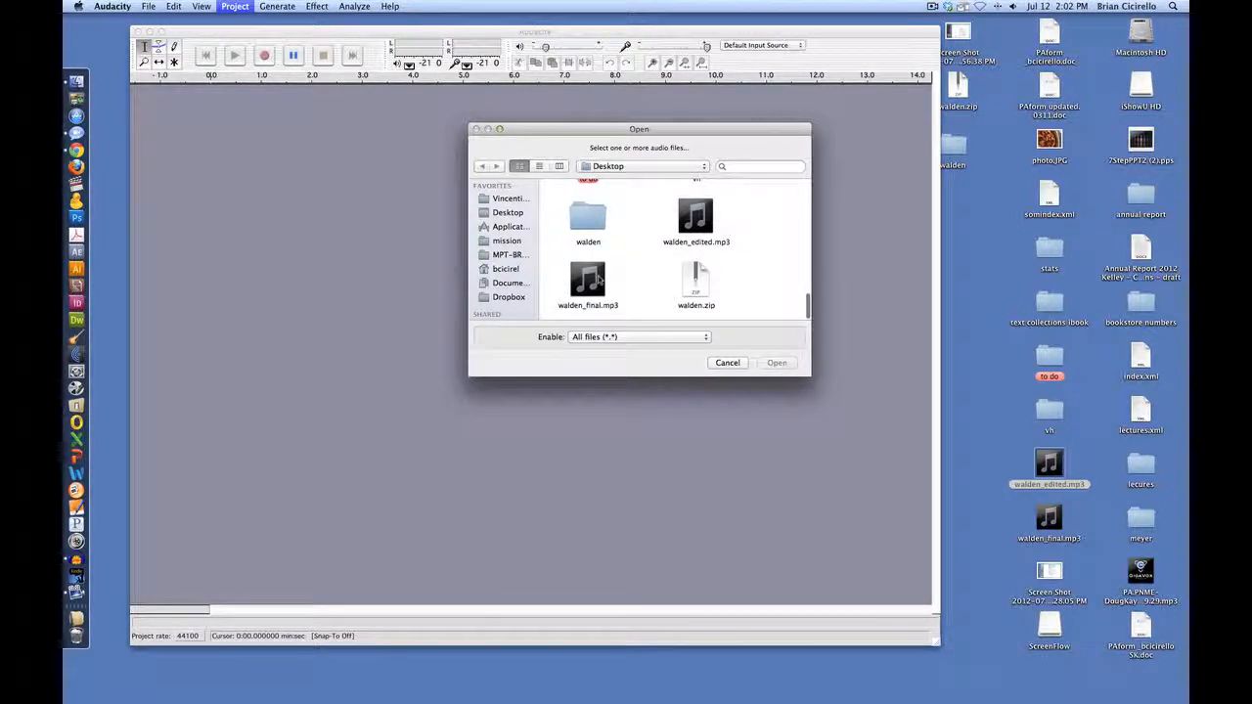
{"action": "left_click", "coordinate": [592, 281]}
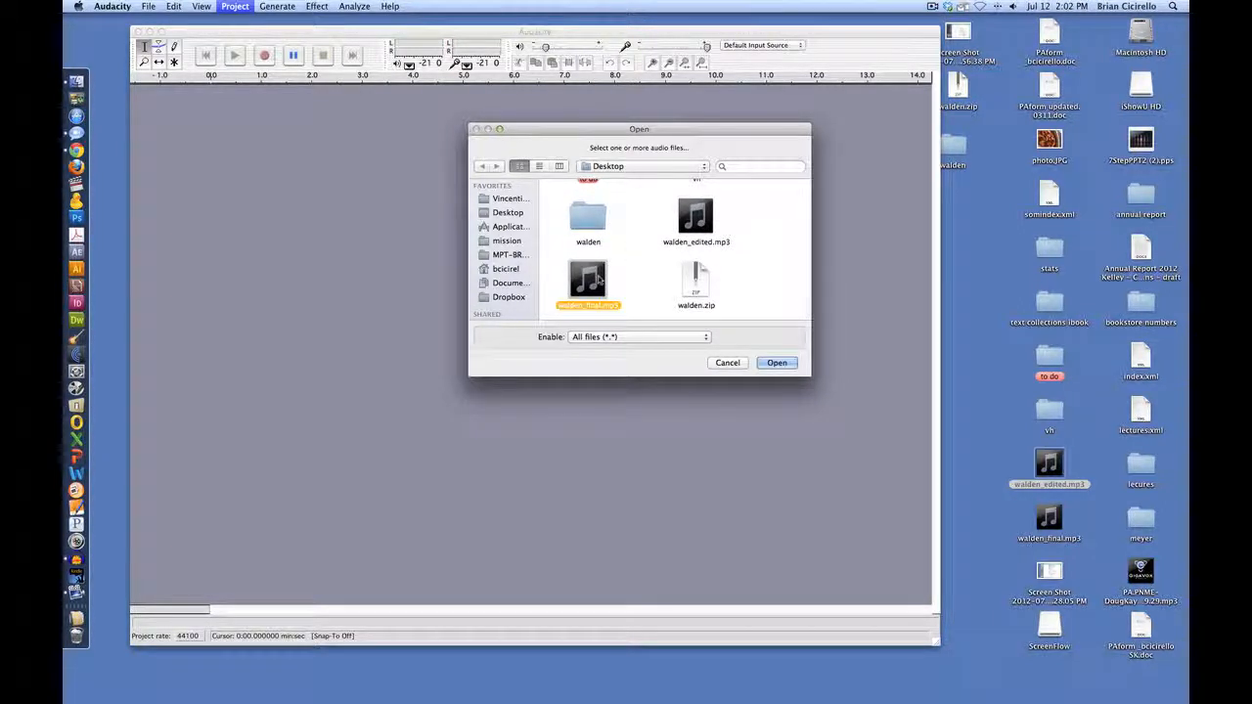
{"action": "left_click", "coordinate": [777, 363]}
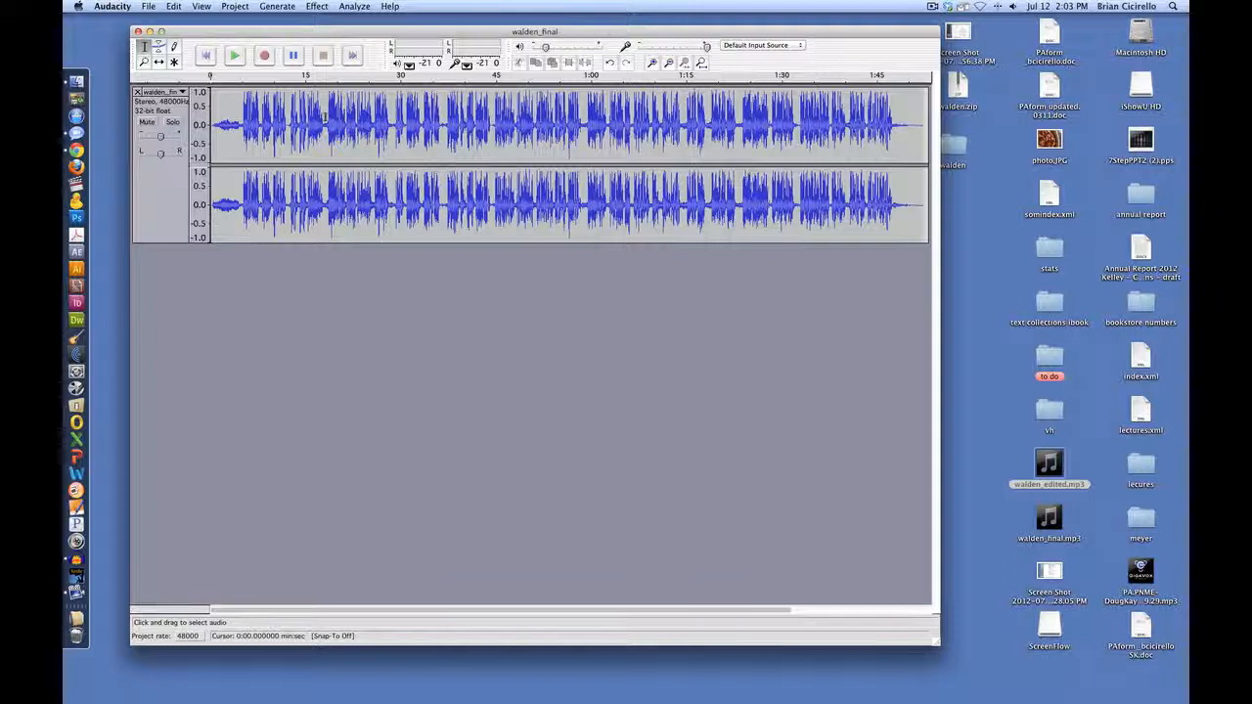
- Select different stretches of the waveform in turn, from short pieces around 18 seconds to a passage from about 36 to 61 seconds
{"action": "left_click_drag", "start_coordinate": [326, 116], "coordinate": [321, 117]}
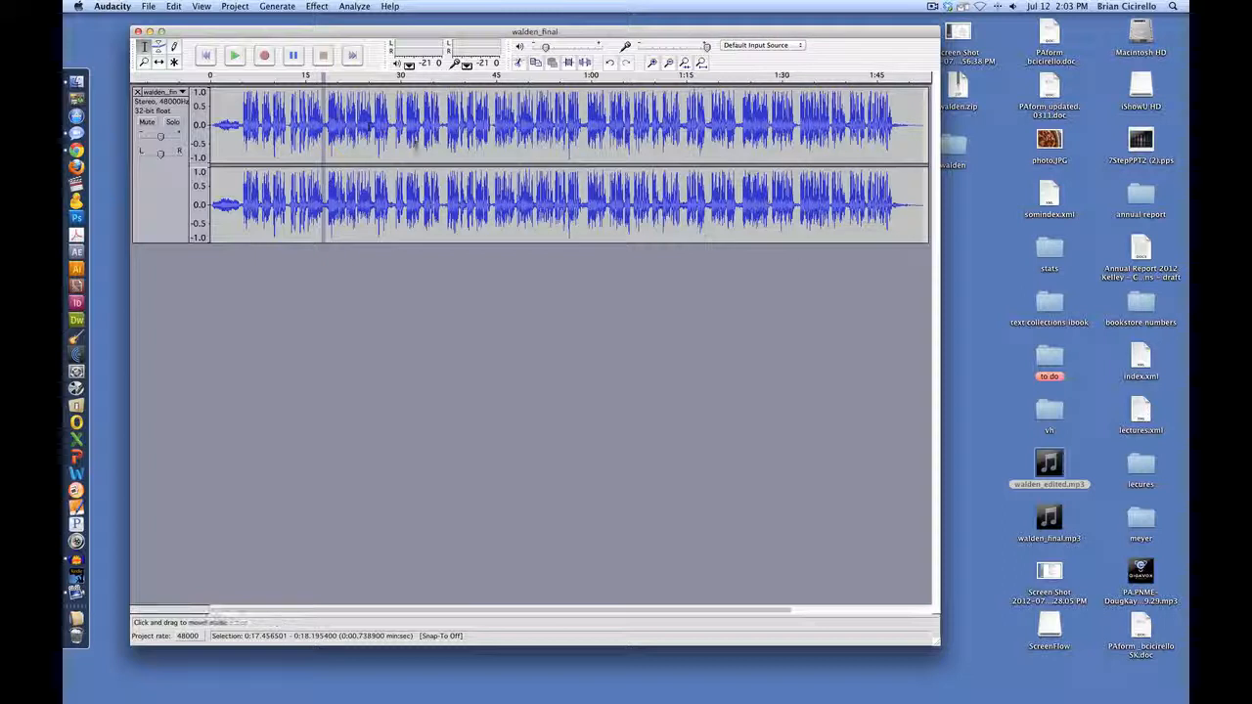
{"action": "left_click_drag", "start_coordinate": [335, 125], "coordinate": [330, 125]}
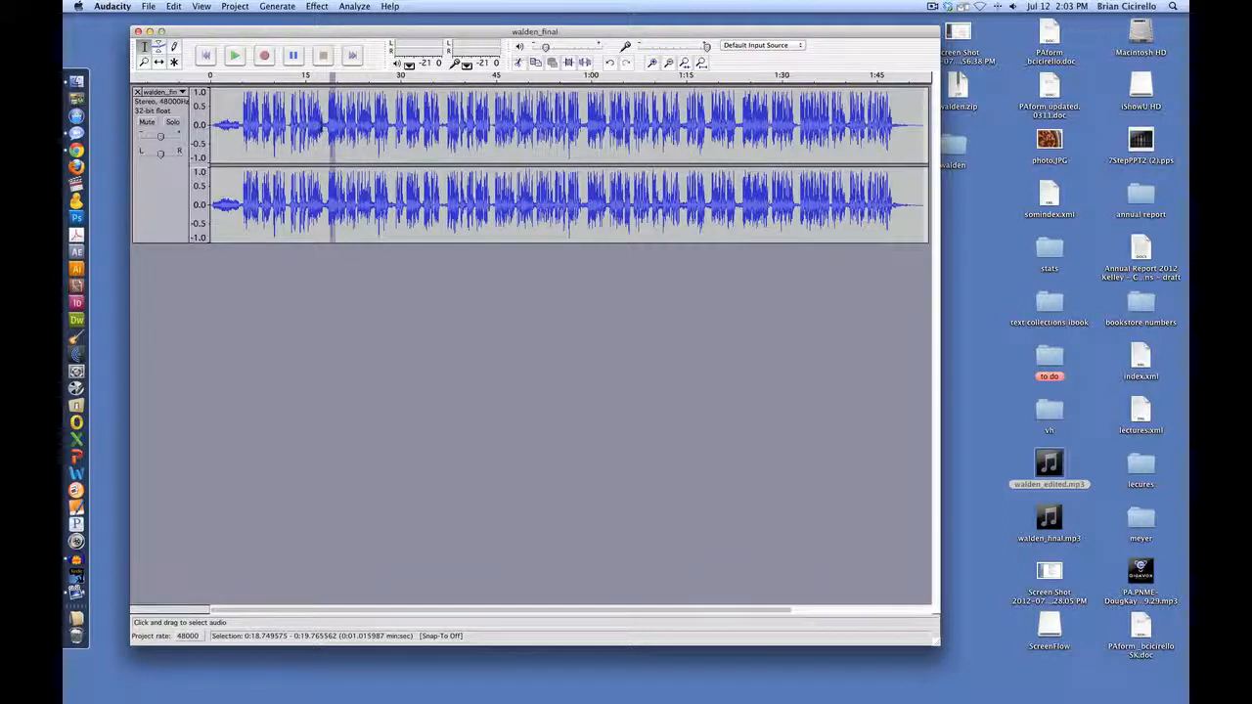
{"action": "left_click_drag", "start_coordinate": [287, 125], "coordinate": [394, 129]}
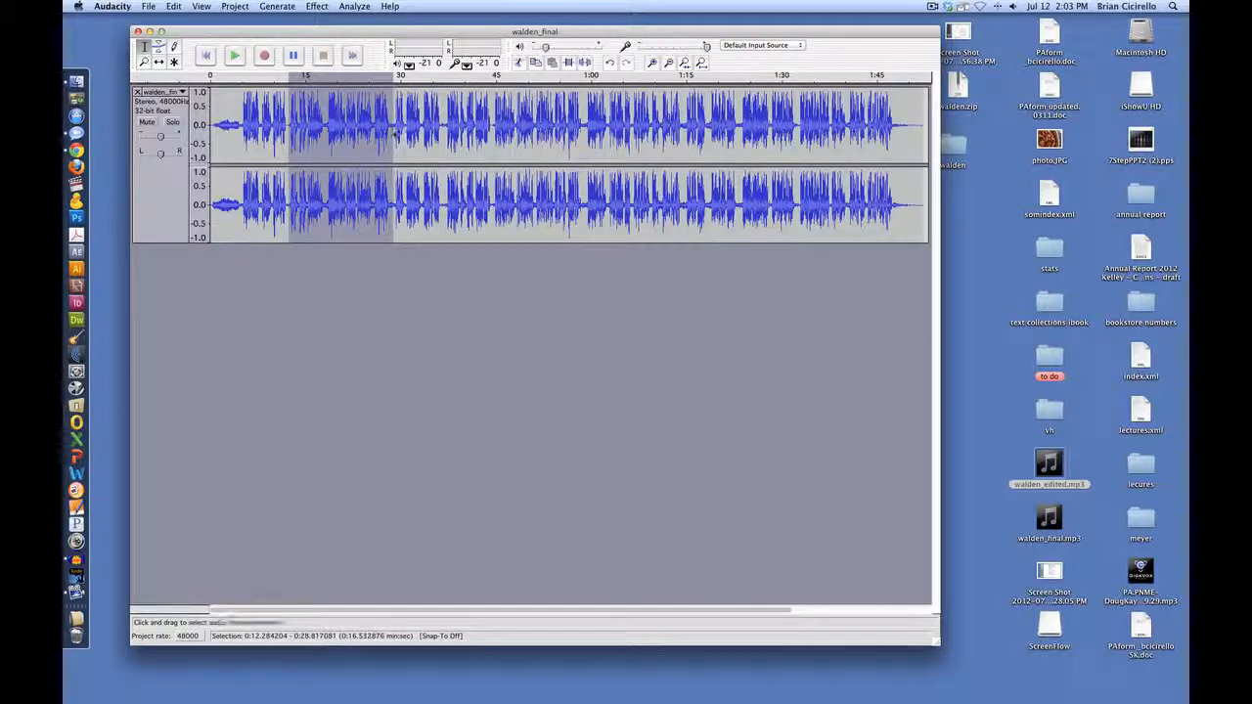
{"action": "left_click", "coordinate": [446, 126]}
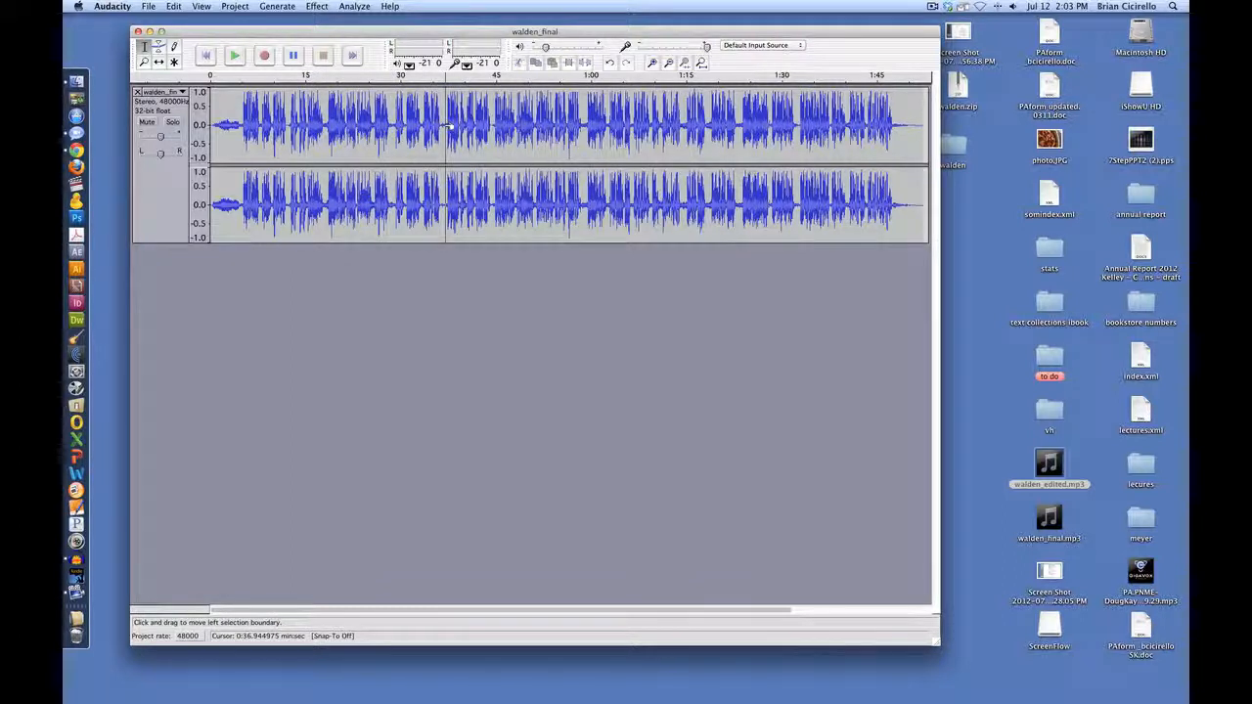
{"action": "left_click_drag", "start_coordinate": [441, 128], "coordinate": [599, 137]}
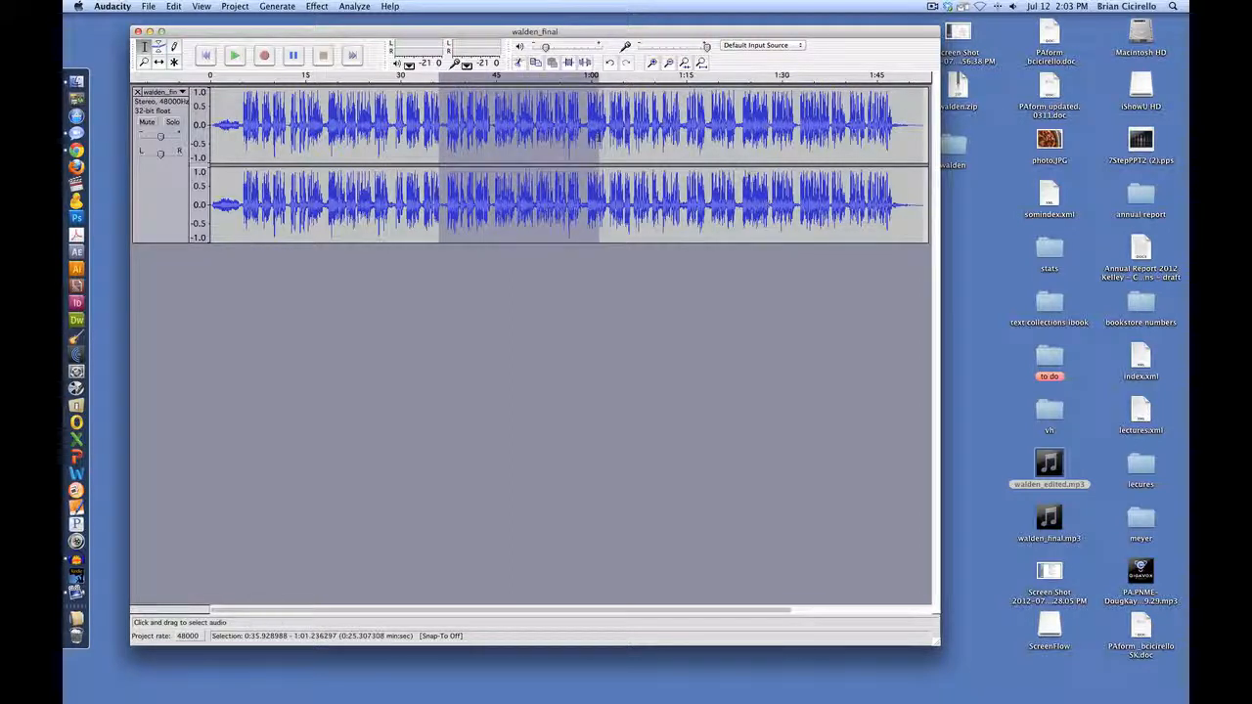
- Play the recording from about 28 seconds for a few seconds and stop it
{"action": "left_click", "coordinate": [391, 147]}
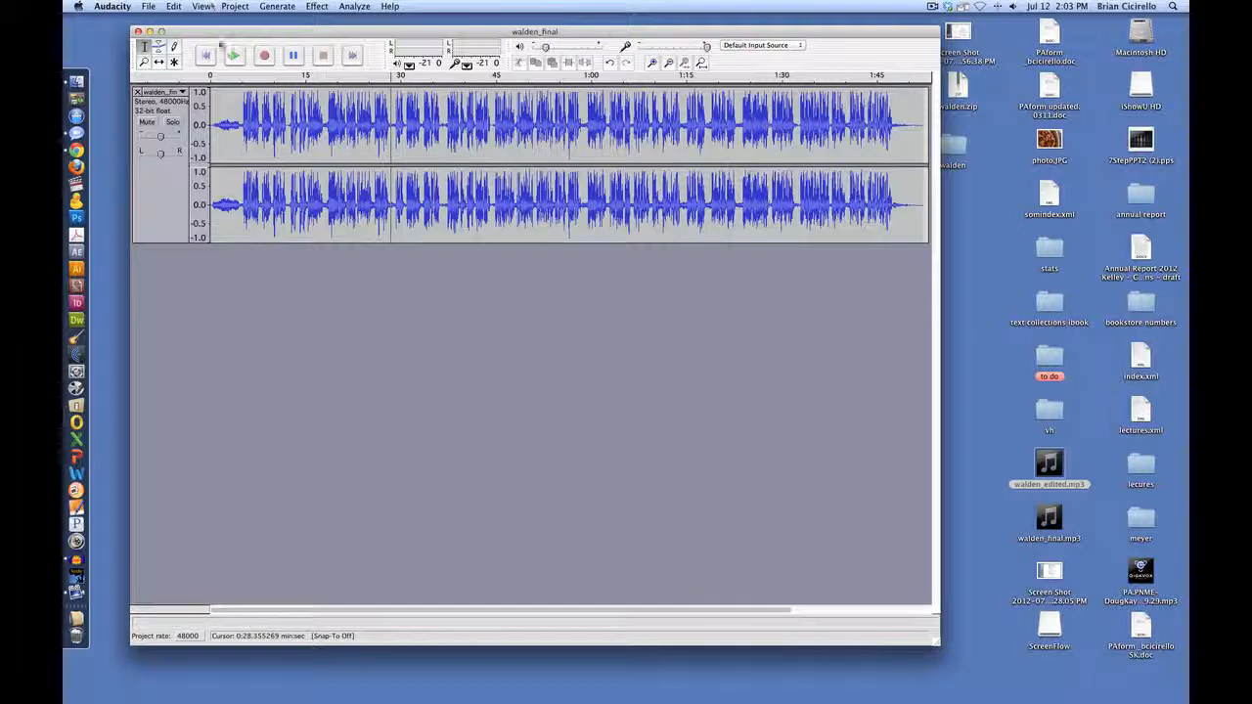
{"action": "key", "text": "space"}
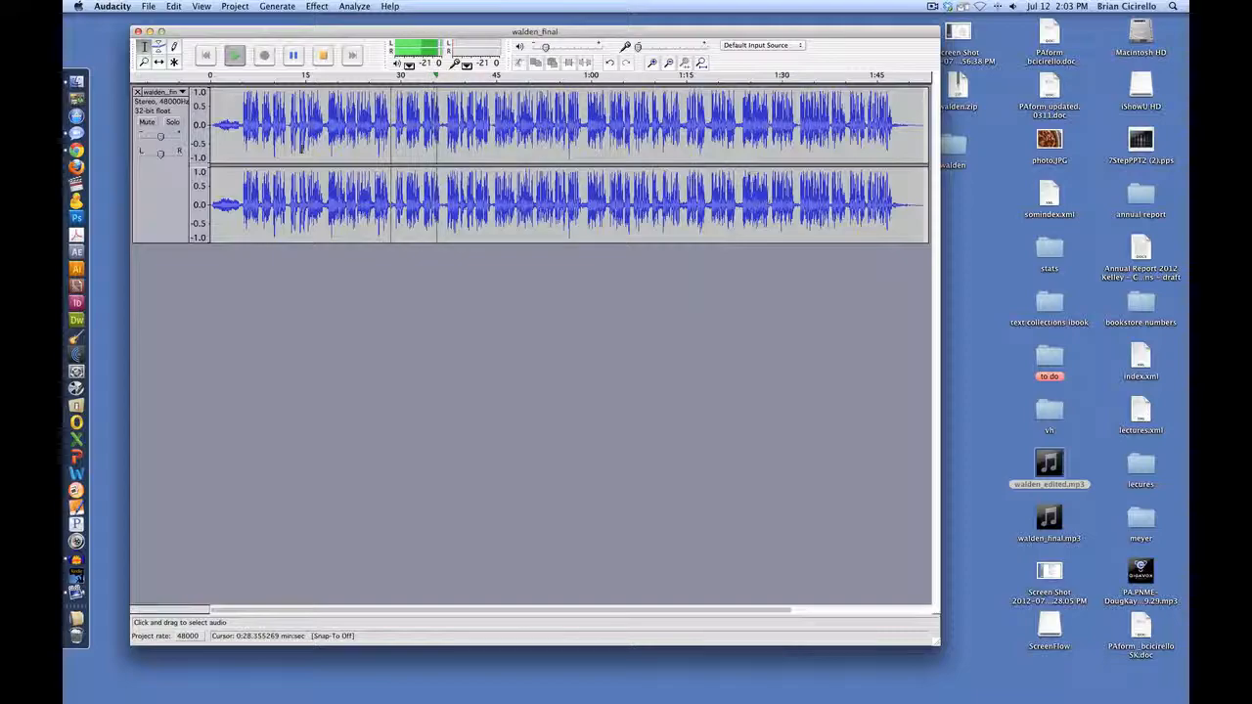
{"action": "key", "text": "space"}
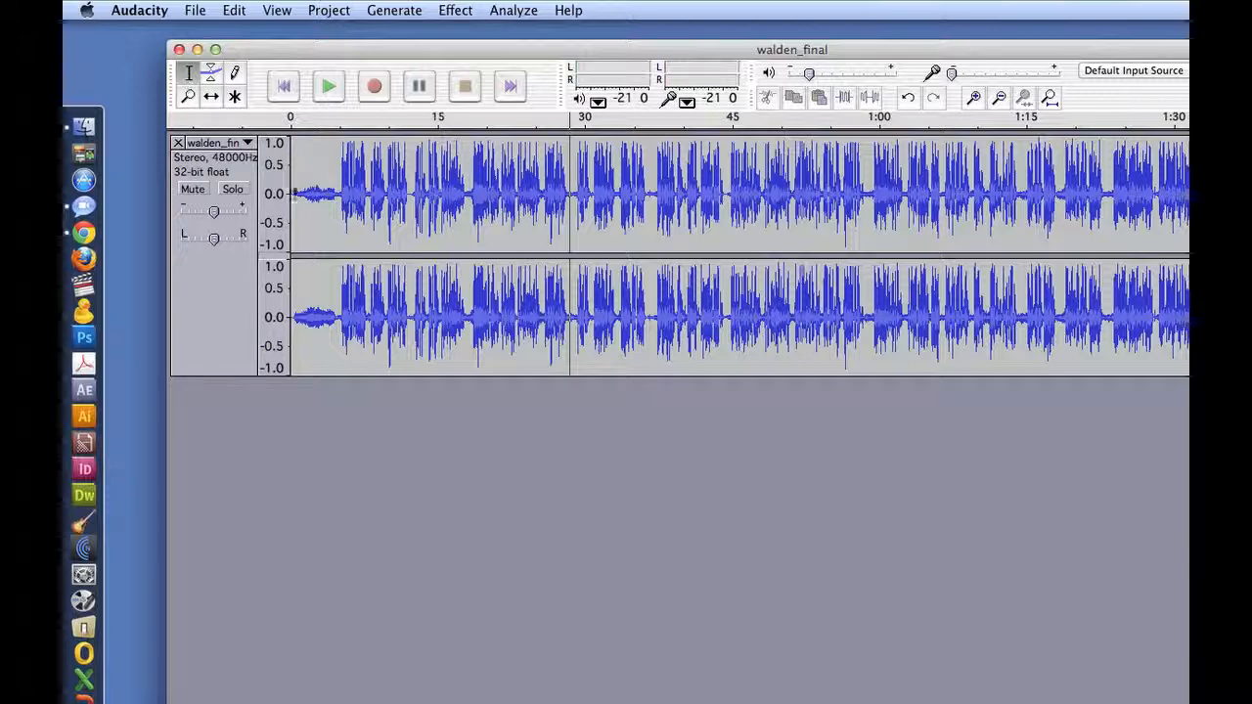
- Select the sections at about 5–18, 29–37 and 37–59 seconds one after another
{"action": "left_click_drag", "start_coordinate": [339, 186], "coordinate": [467, 208]}
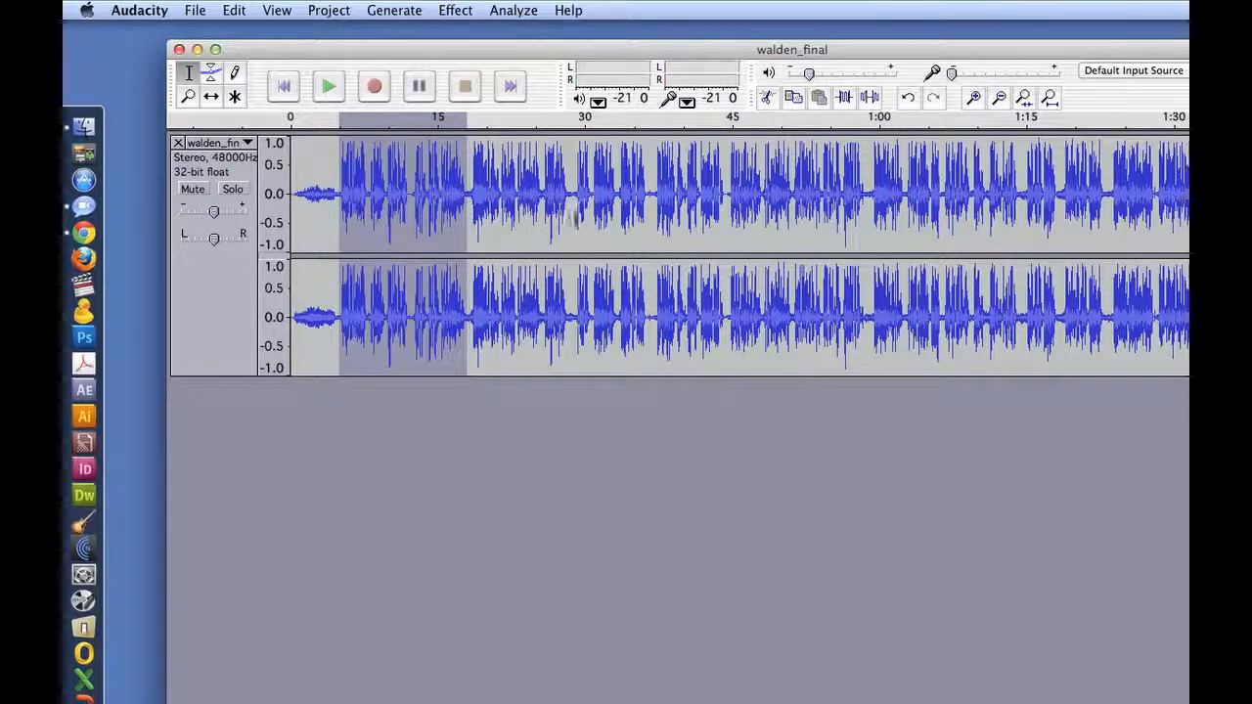
{"action": "left_click_drag", "start_coordinate": [573, 221], "coordinate": [651, 217]}
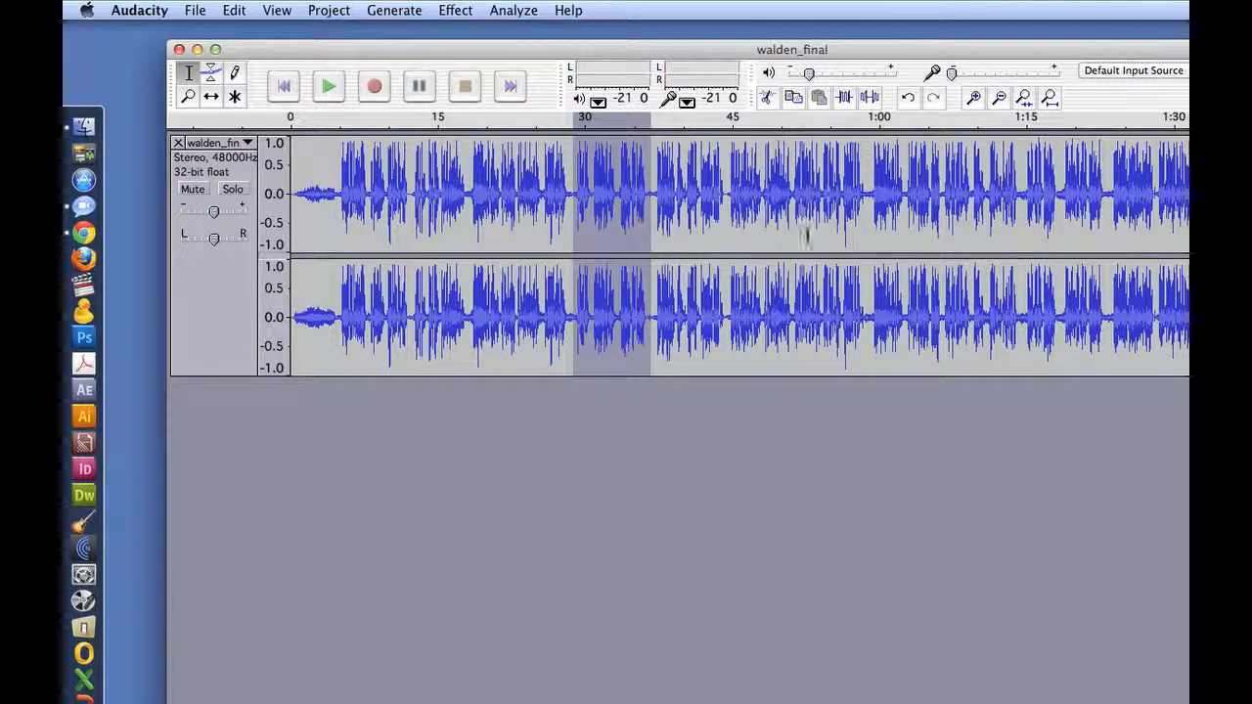
{"action": "left_click_drag", "start_coordinate": [869, 224], "coordinate": [649, 257]}
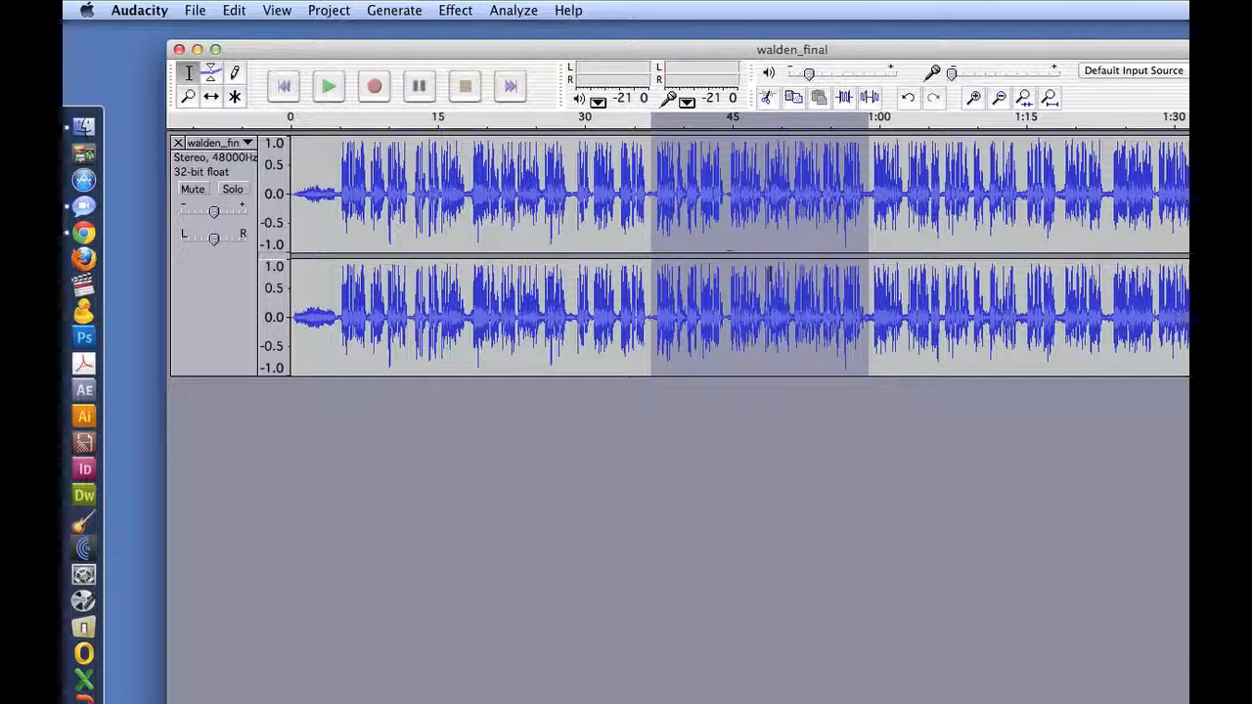
- Place the cursor in turn at about 1:00, 1:24, 0:18, 0:29 and 0:59 on the track
{"action": "left_click", "coordinate": [883, 235]}
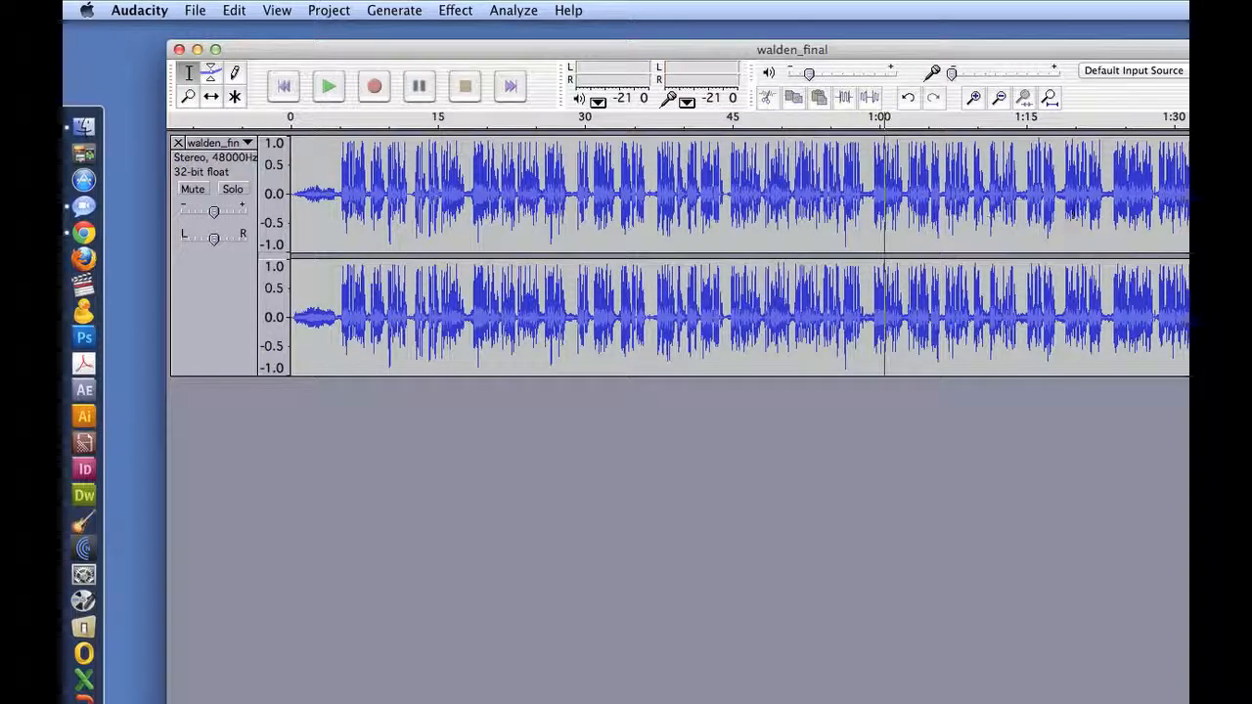
{"action": "left_click", "coordinate": [1117, 205]}
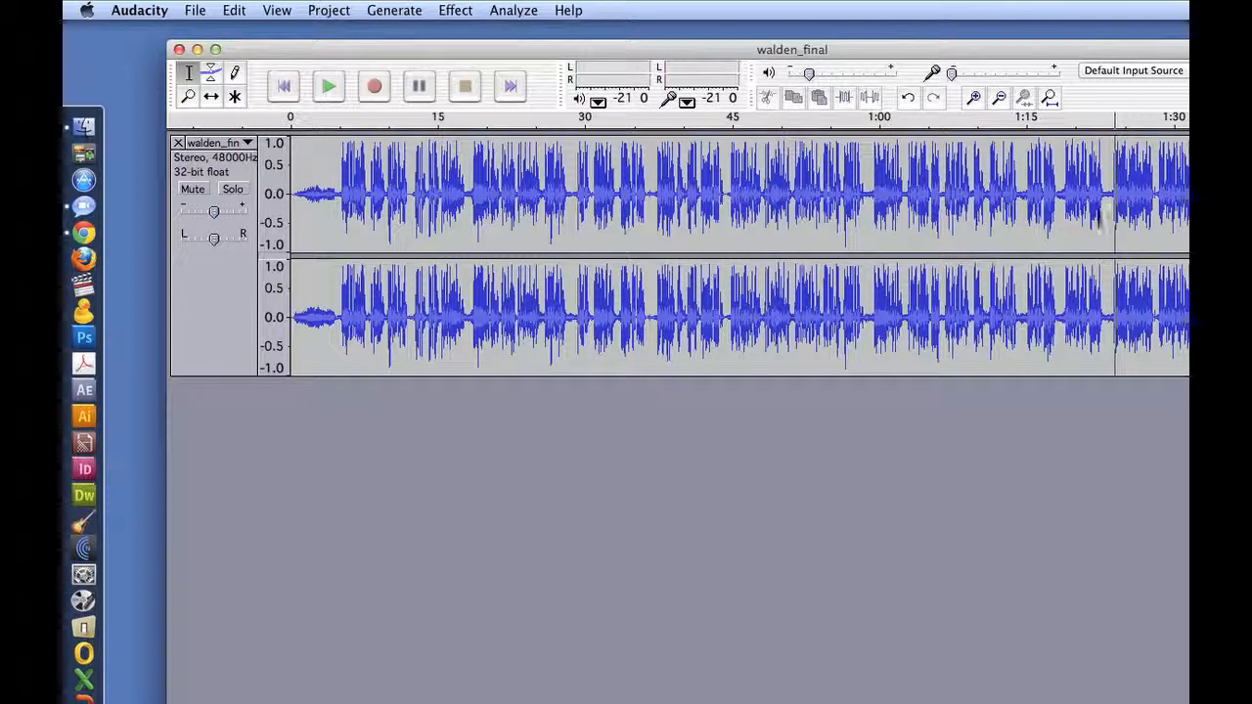
{"action": "left_click", "coordinate": [467, 201]}
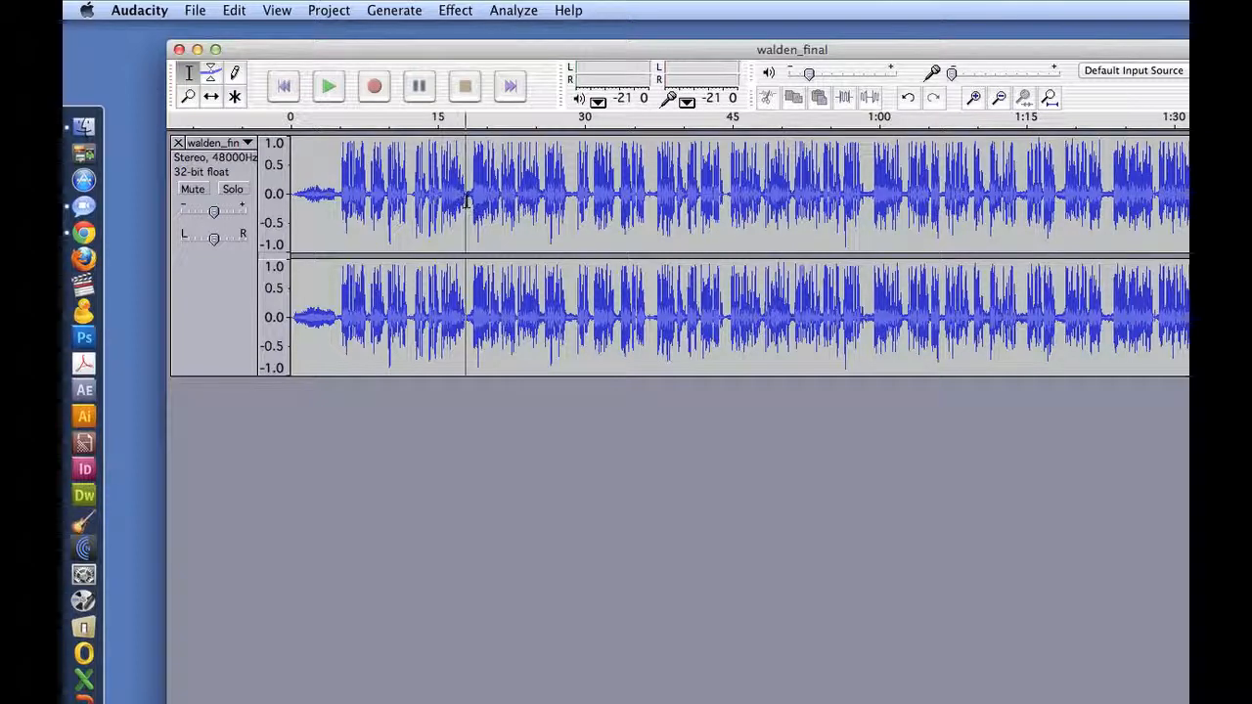
{"action": "left_click", "coordinate": [574, 201]}
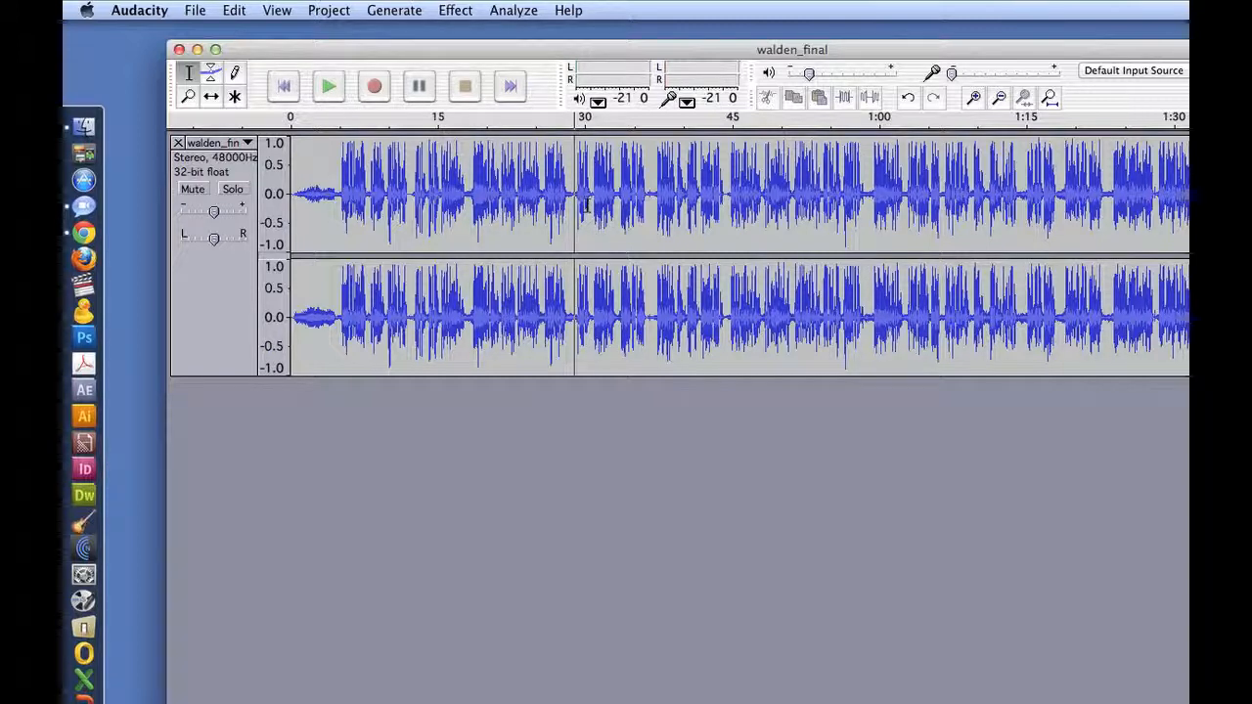
{"action": "left_click", "coordinate": [867, 227]}
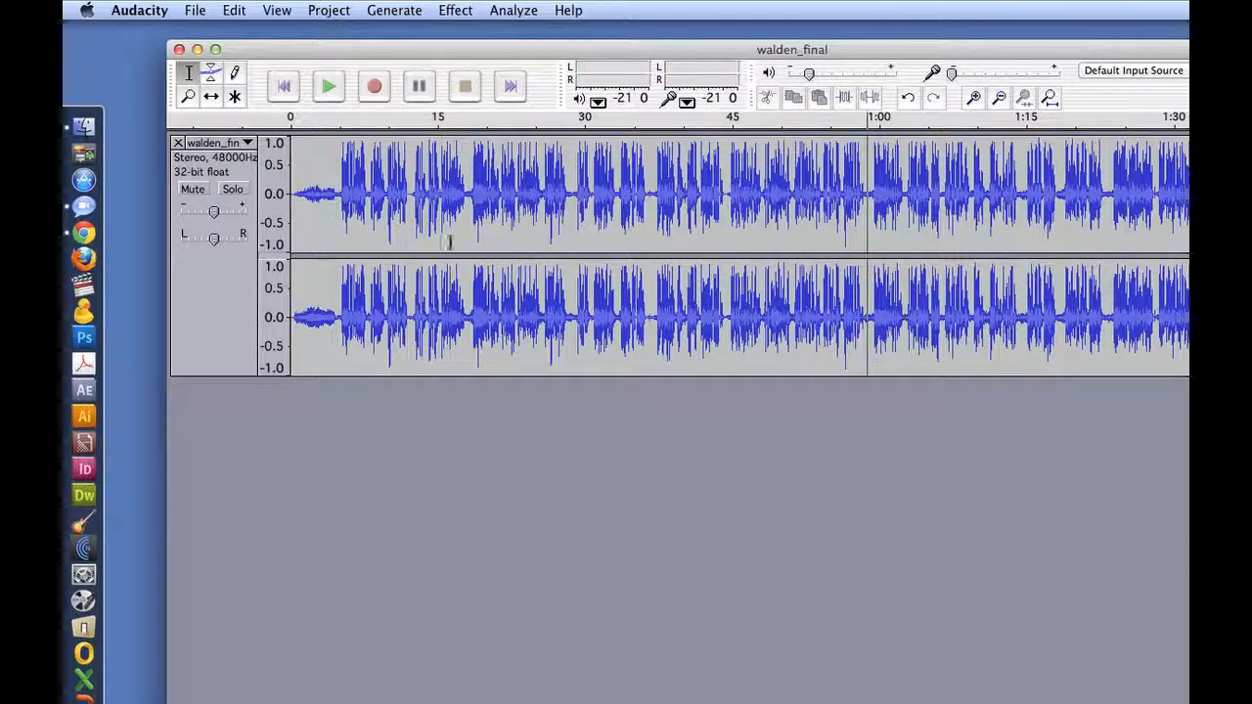
- Try the Envelope tool on the track, tapering its volume down between about 16 and 22 seconds
{"action": "left_click", "coordinate": [212, 74]}
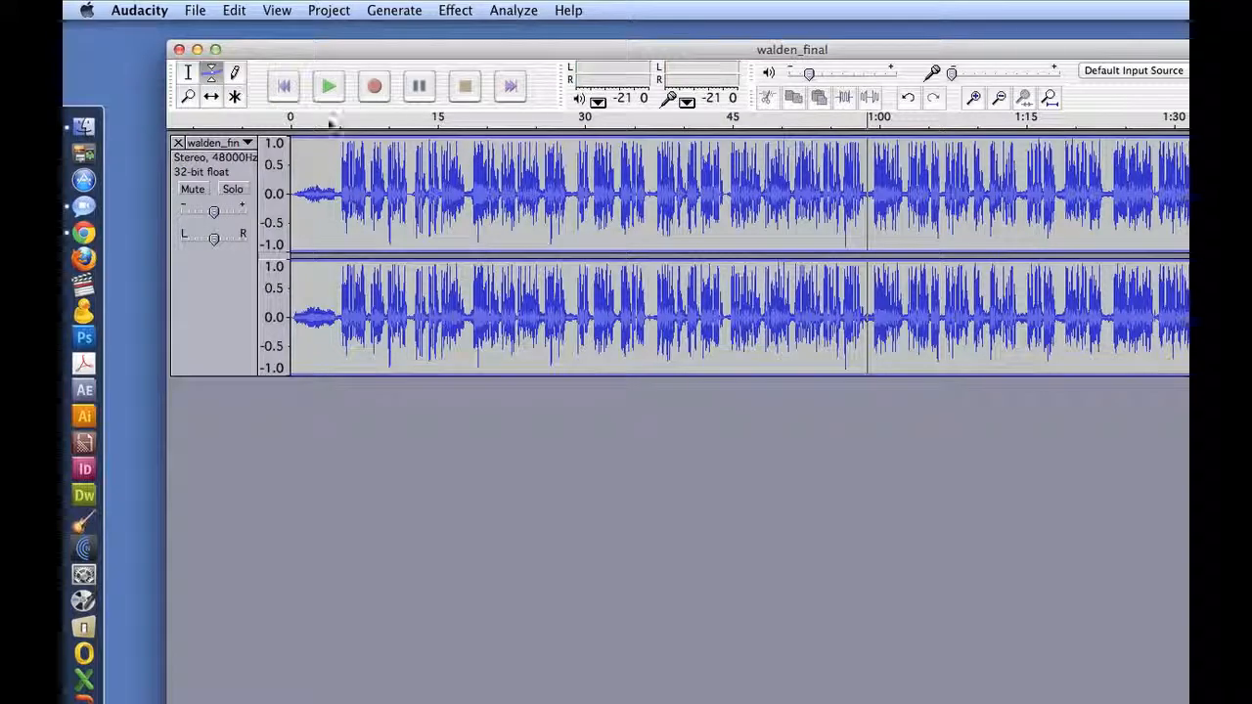
{"action": "left_click_drag", "start_coordinate": [449, 139], "coordinate": [511, 186]}
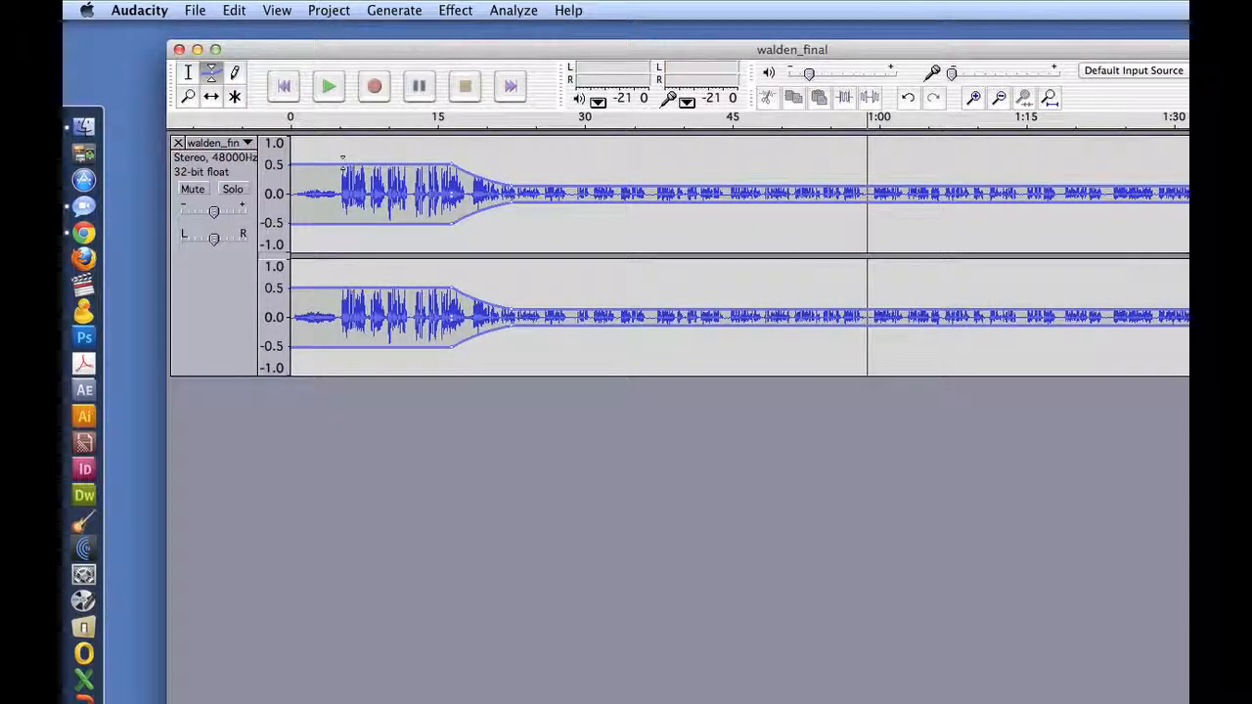
{"action": "left_click_drag", "start_coordinate": [343, 158], "coordinate": [345, 192]}
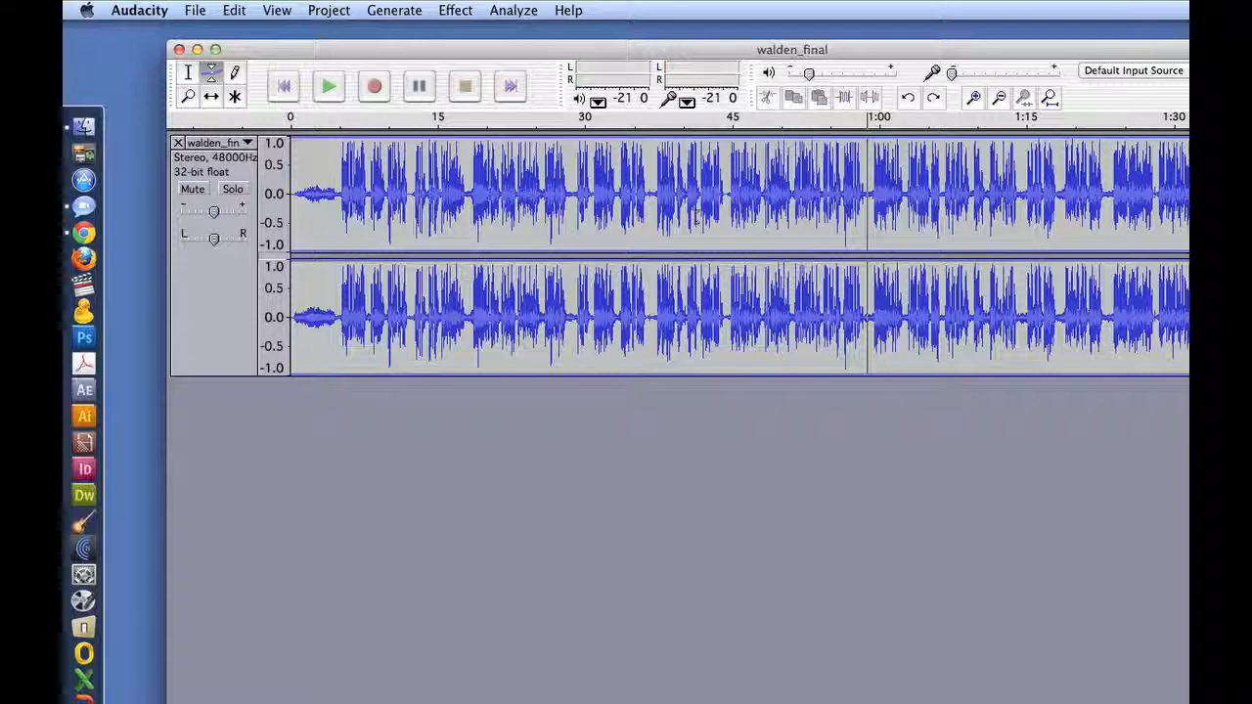
- With the Time Shift tool, move the track to start at about 26 seconds and bring it back to the beginning
{"action": "left_click", "coordinate": [213, 96]}
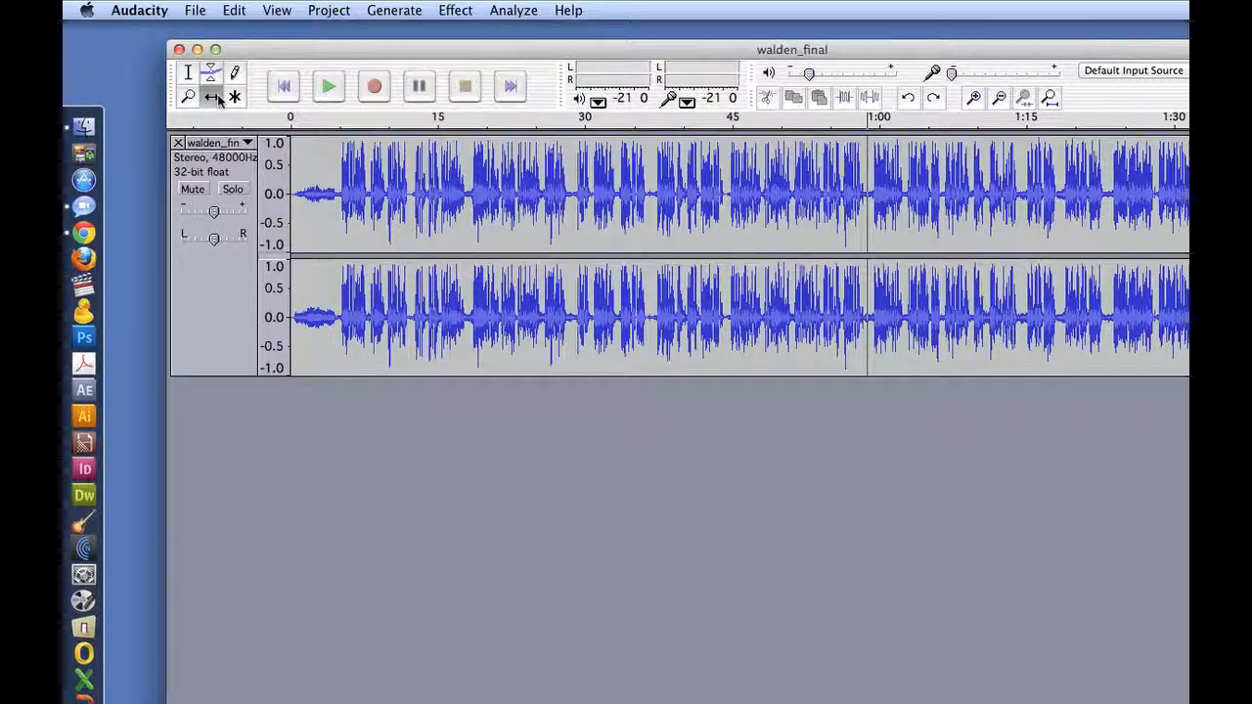
{"action": "left_click_drag", "start_coordinate": [350, 157], "coordinate": [423, 200]}
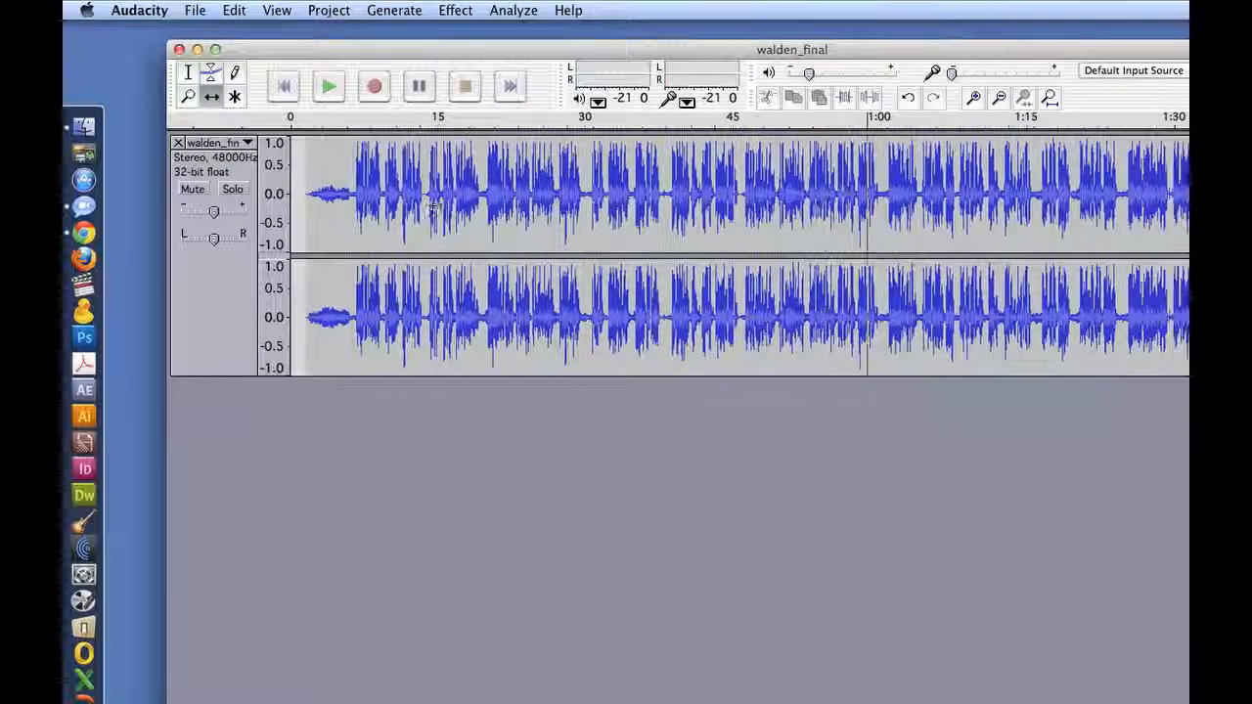
{"action": "left_click_drag", "start_coordinate": [431, 203], "coordinate": [621, 201]}
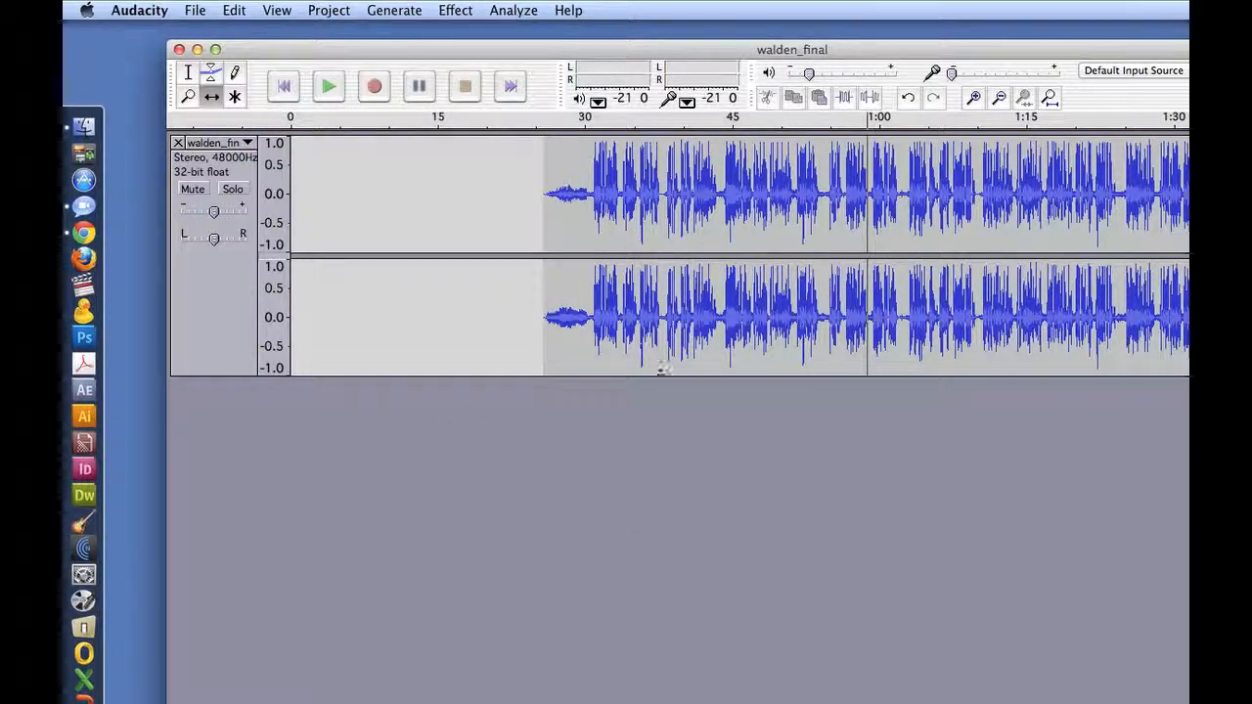
{"action": "left_click_drag", "start_coordinate": [570, 209], "coordinate": [303, 209]}
{"action": "left_click_drag", "start_coordinate": [422, 208], "coordinate": [440, 208]}
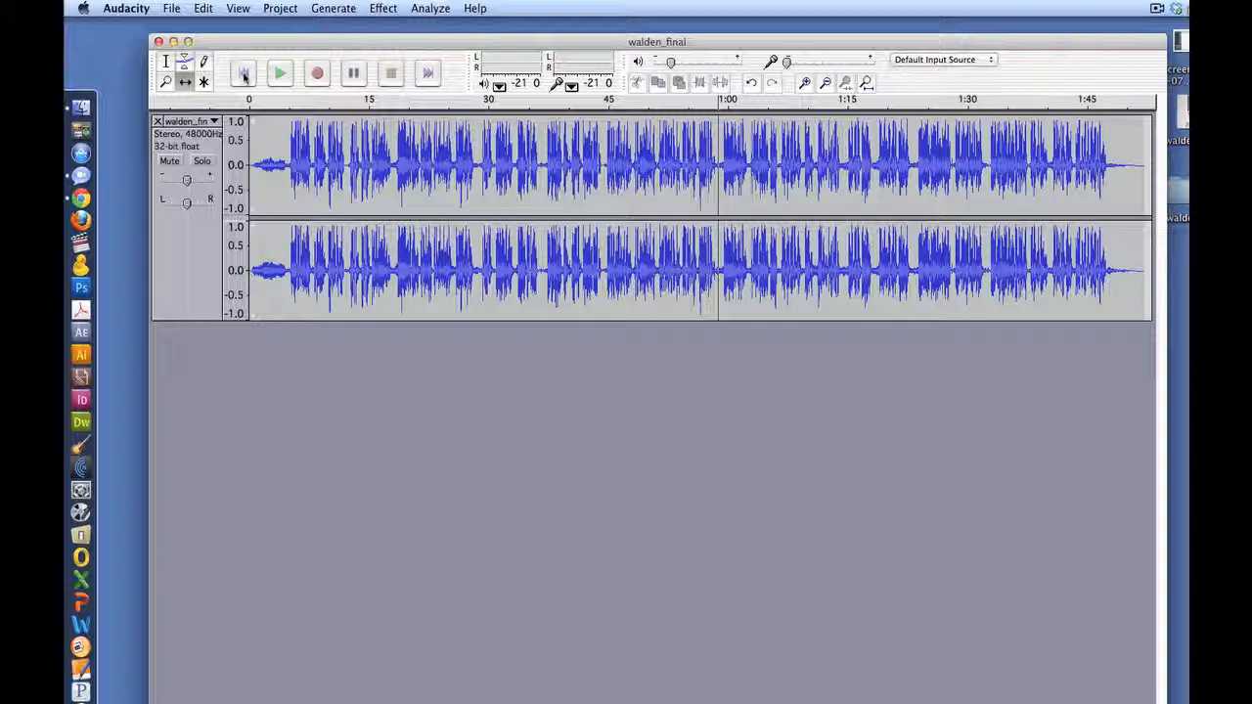
- Jump the cursor to the start of the track and on to its end
{"action": "left_click", "coordinate": [245, 75]}
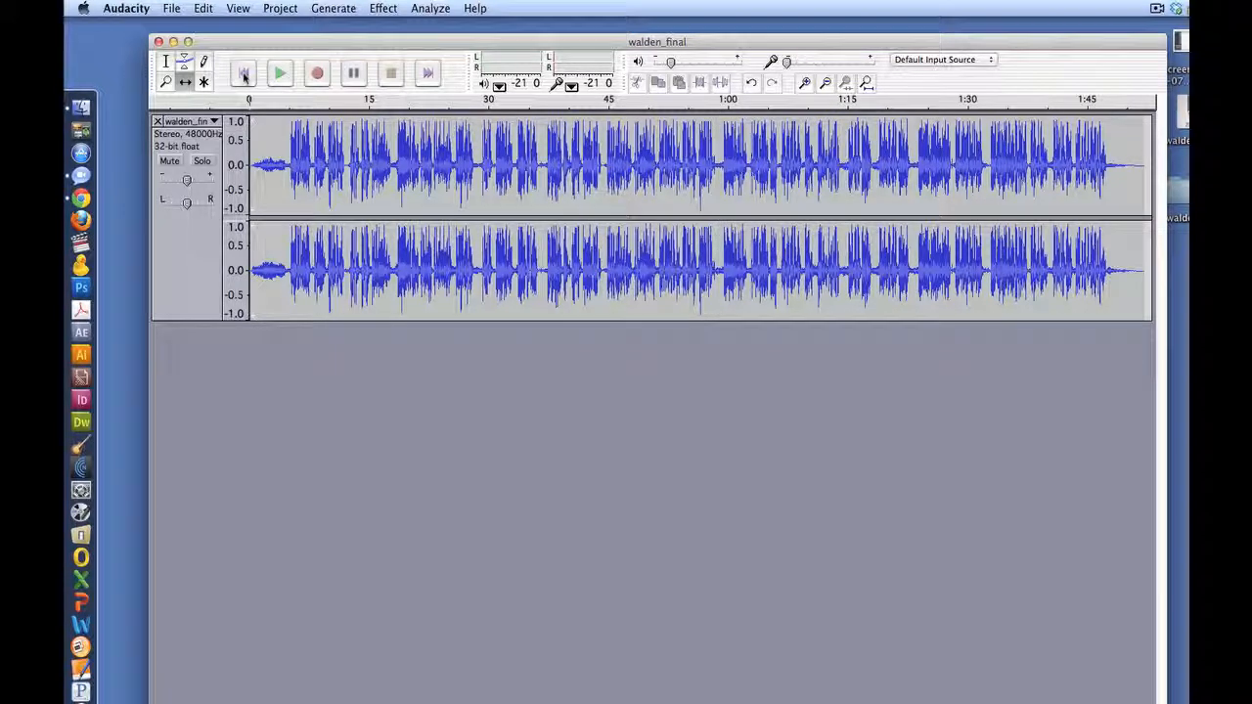
{"action": "left_click", "coordinate": [432, 76]}
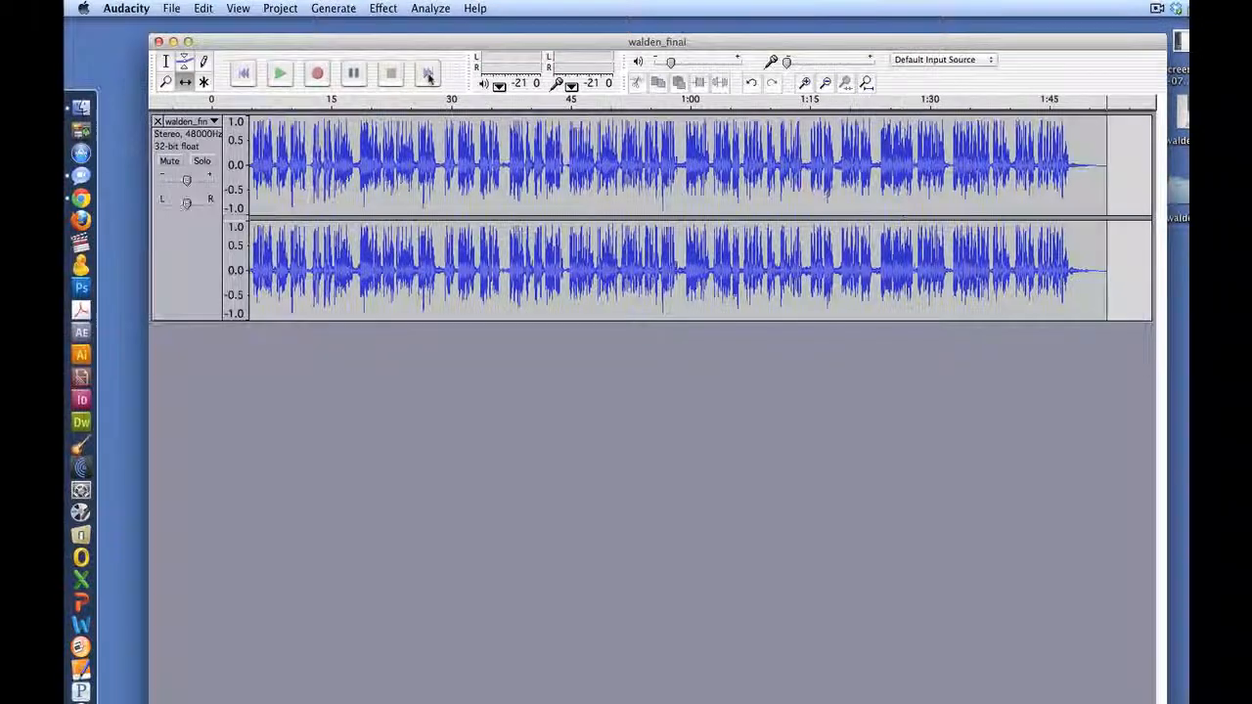